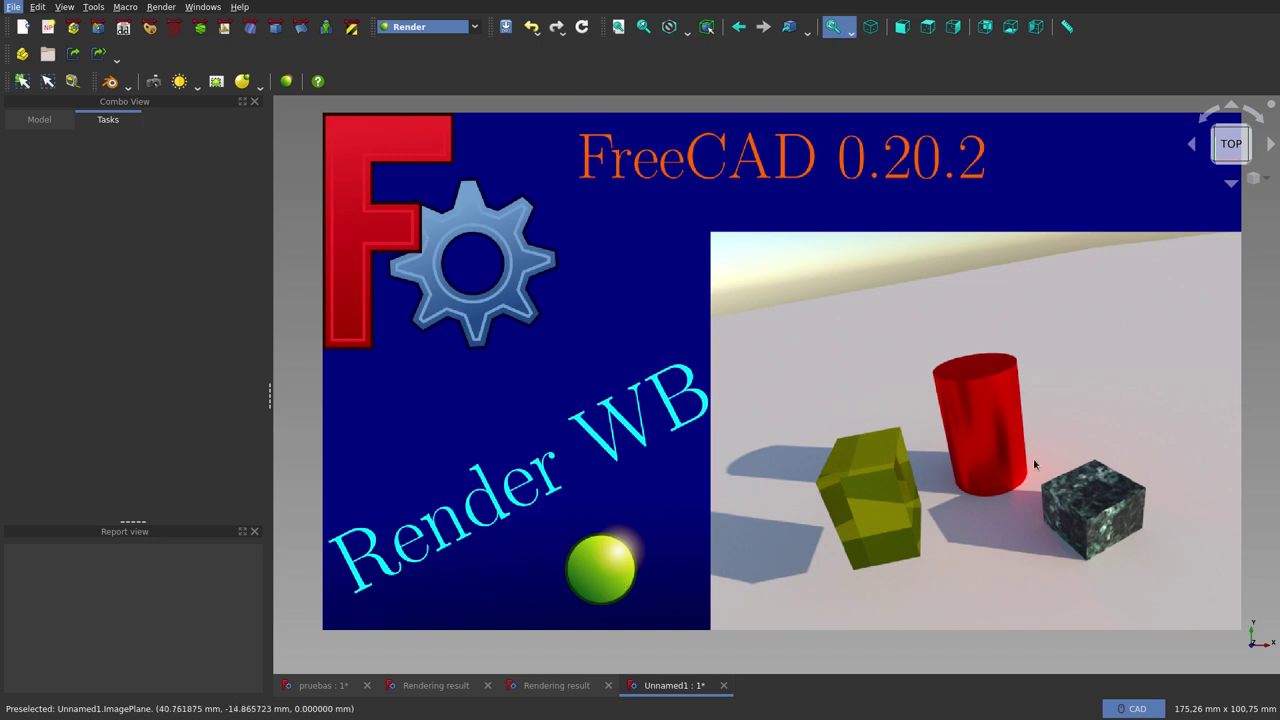
- Switch to the 'pruebas : 1*' document to see its grey cylinder and two boxes
click(317, 692)
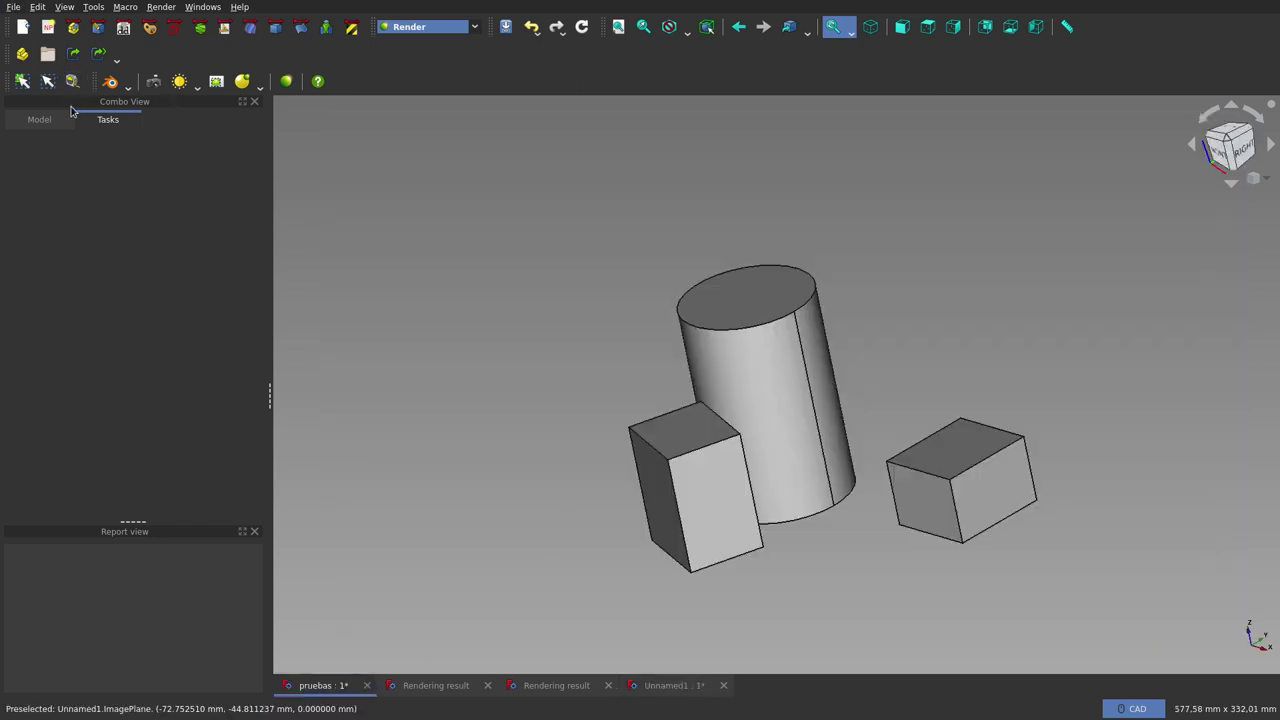
- Show the Model tree and check the Rendering Project type list twice without adding a project
click(39, 119)
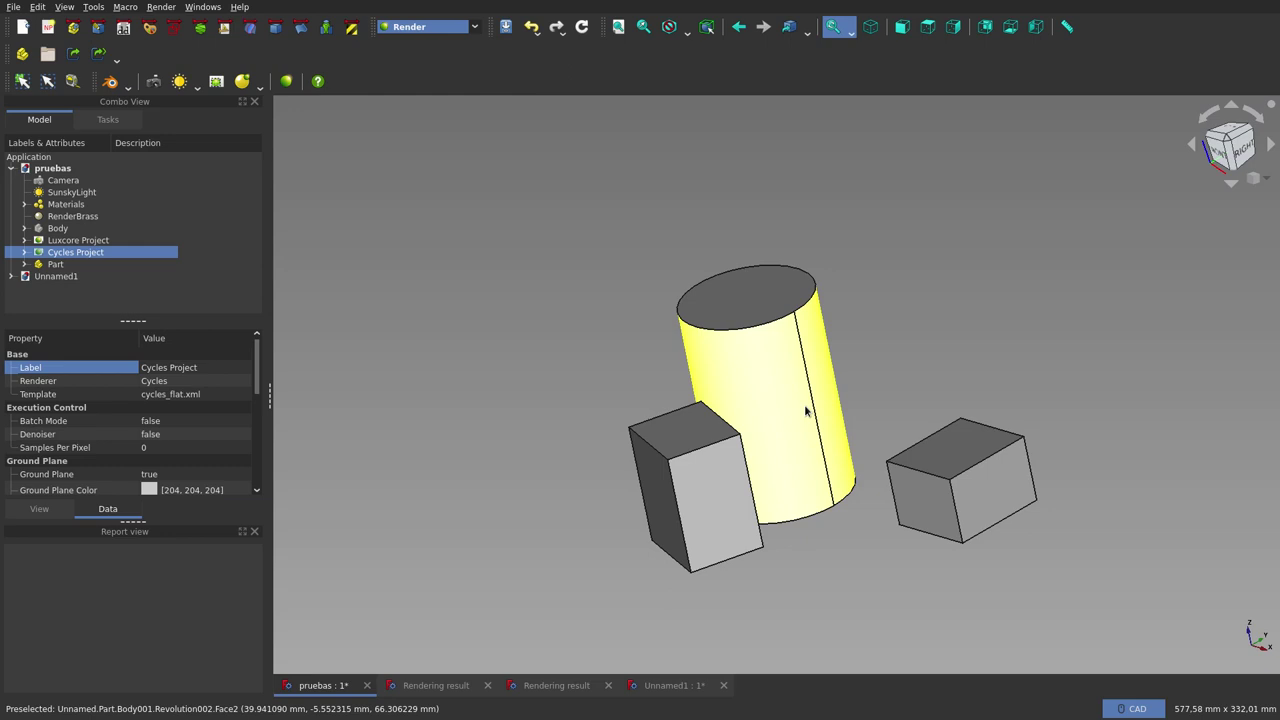
click(124, 88)
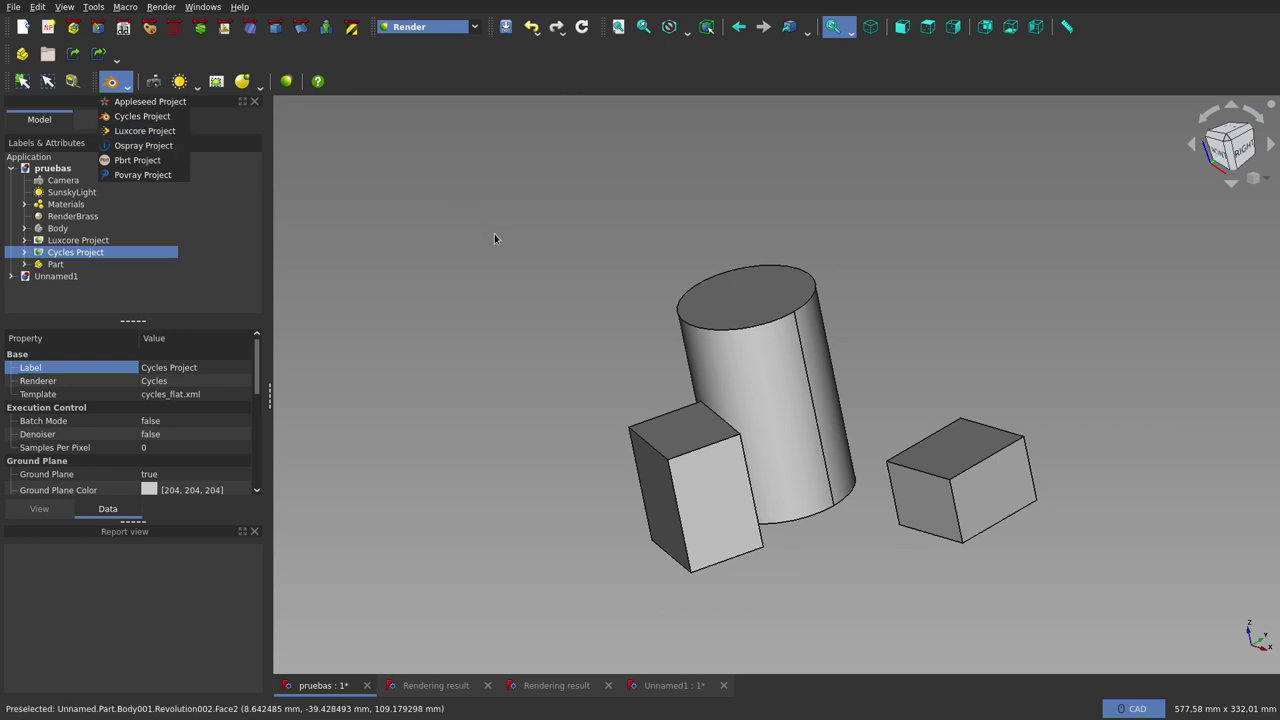
click(499, 270)
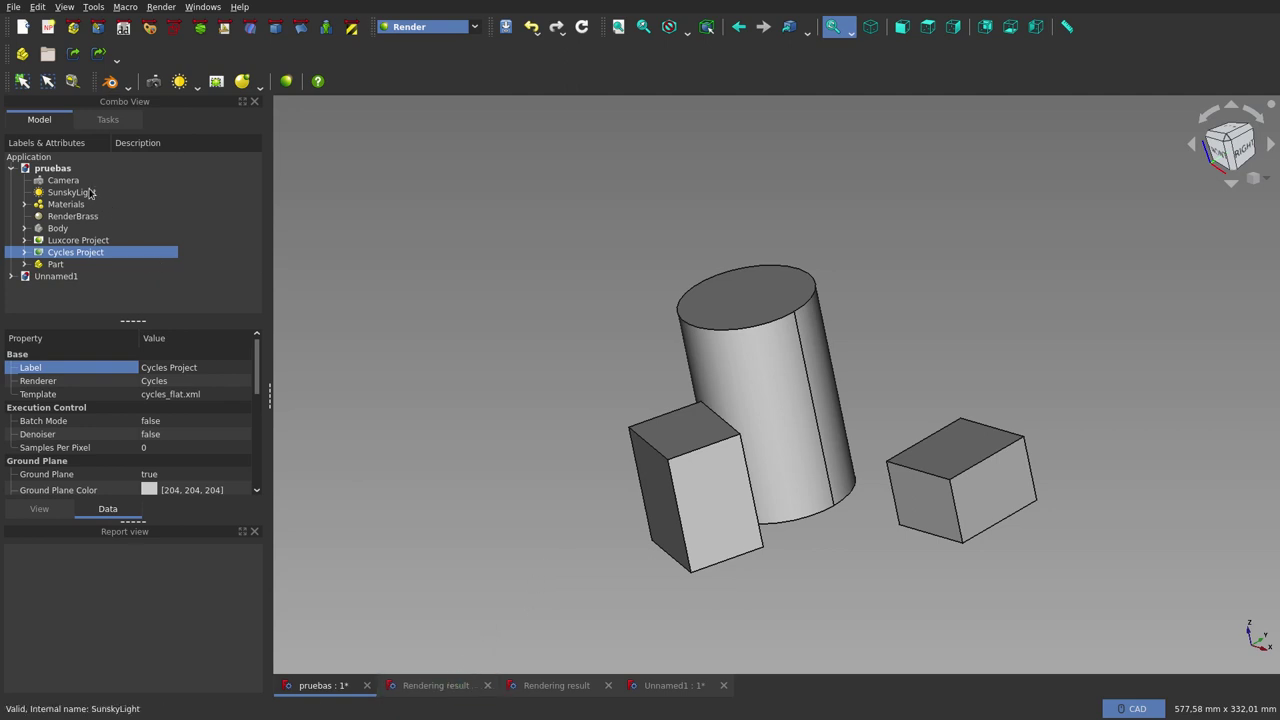
click(128, 88)
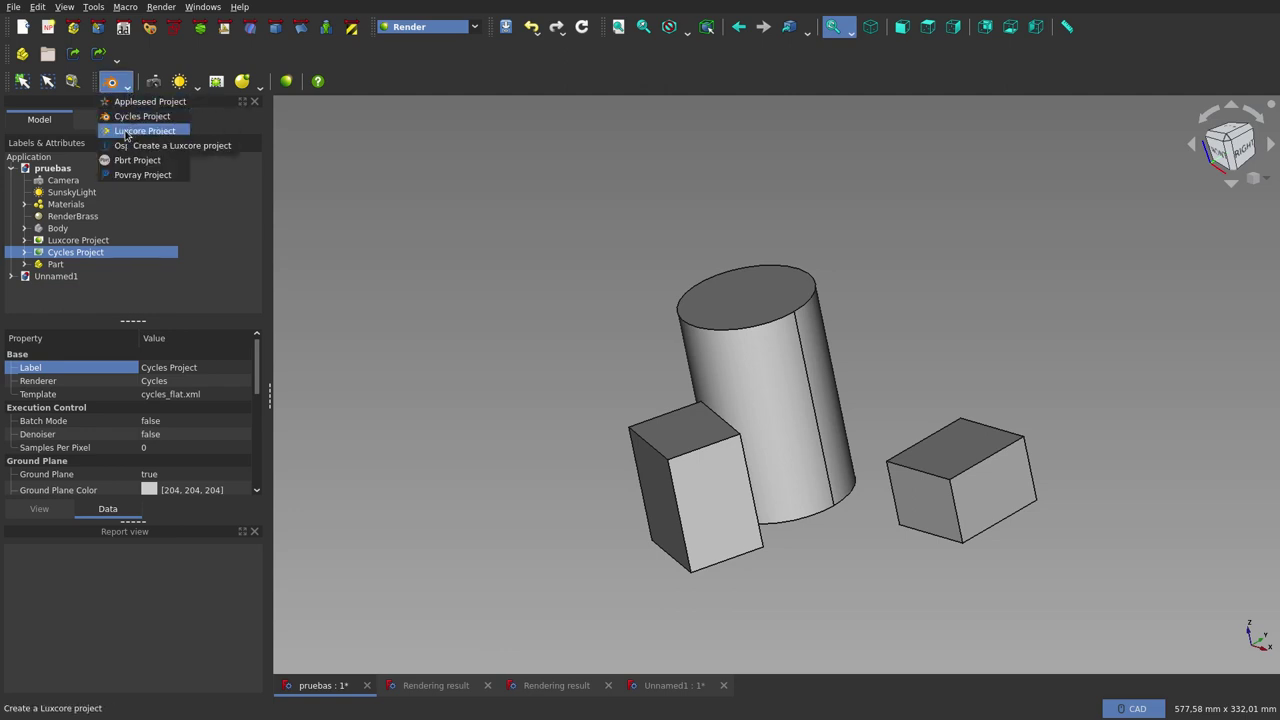
click(383, 272)
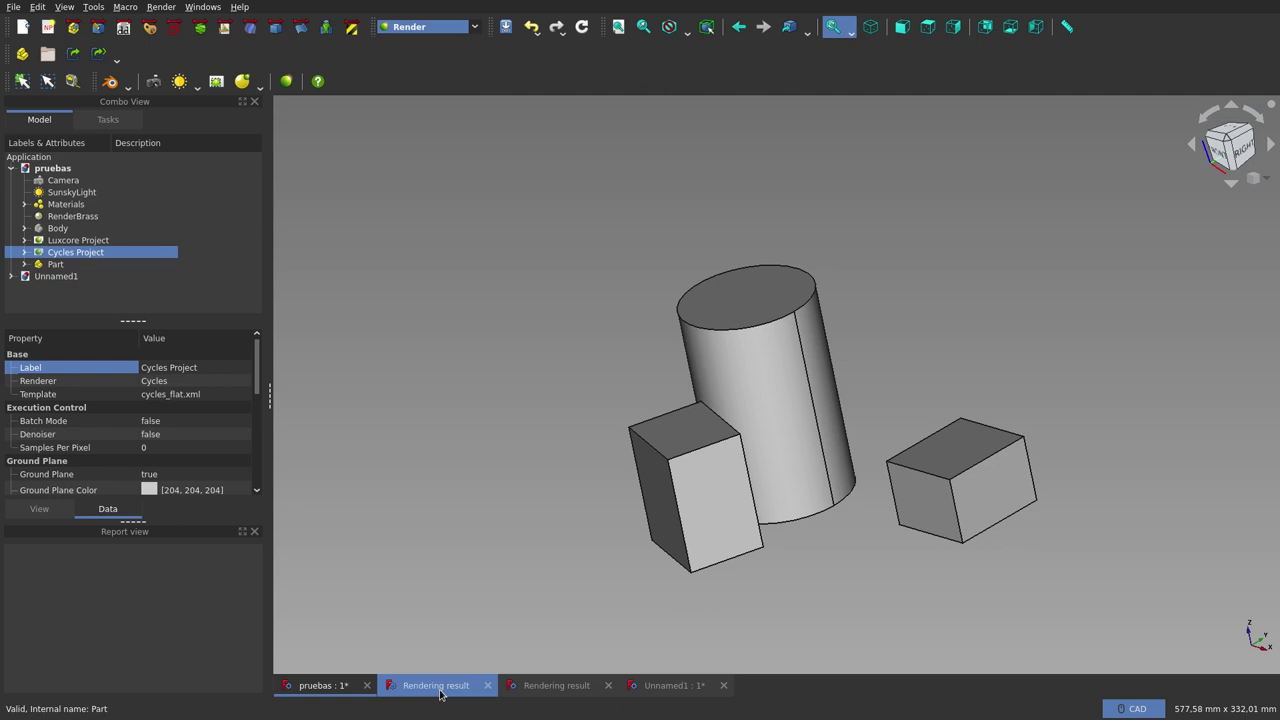
click(440, 688)
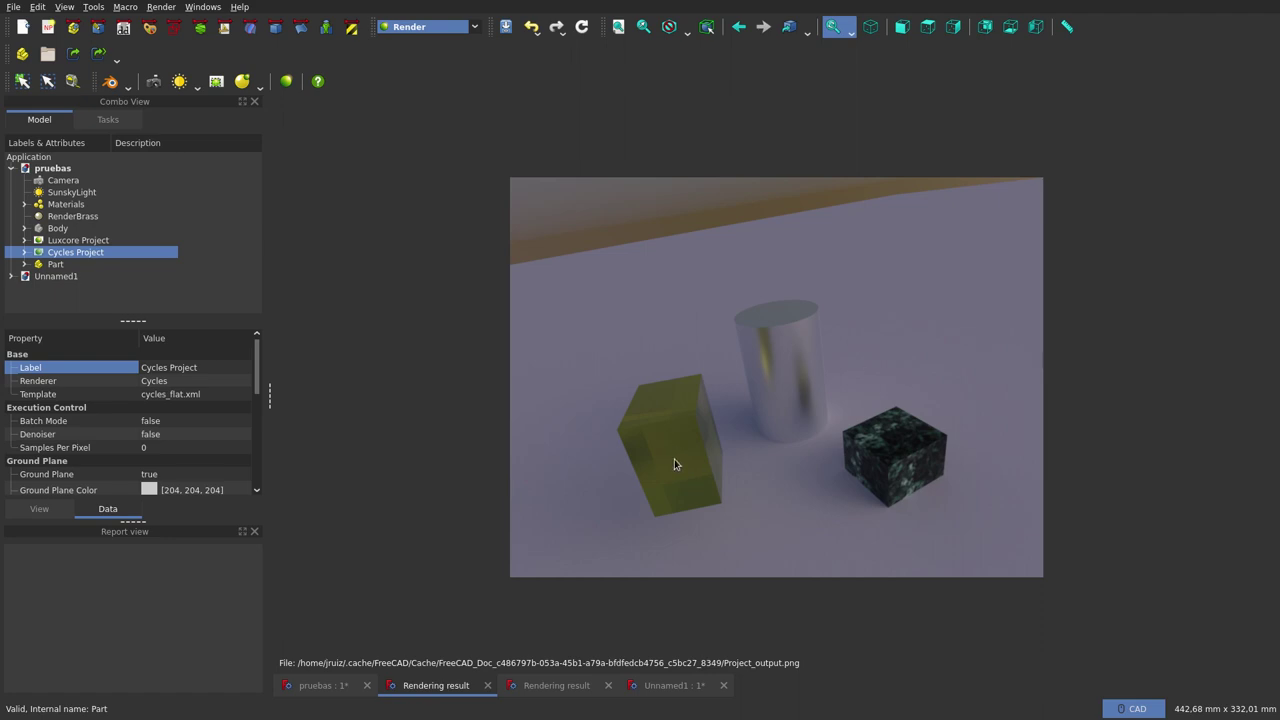
click(105, 241)
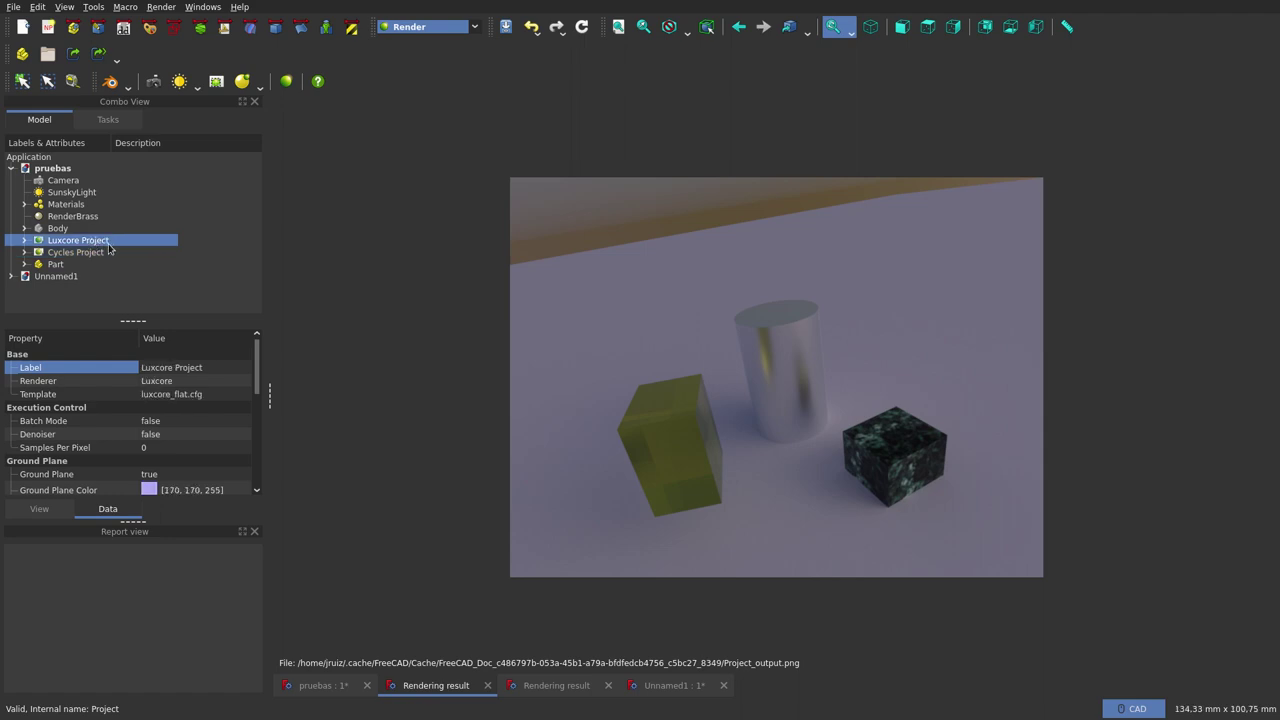
click(556, 685)
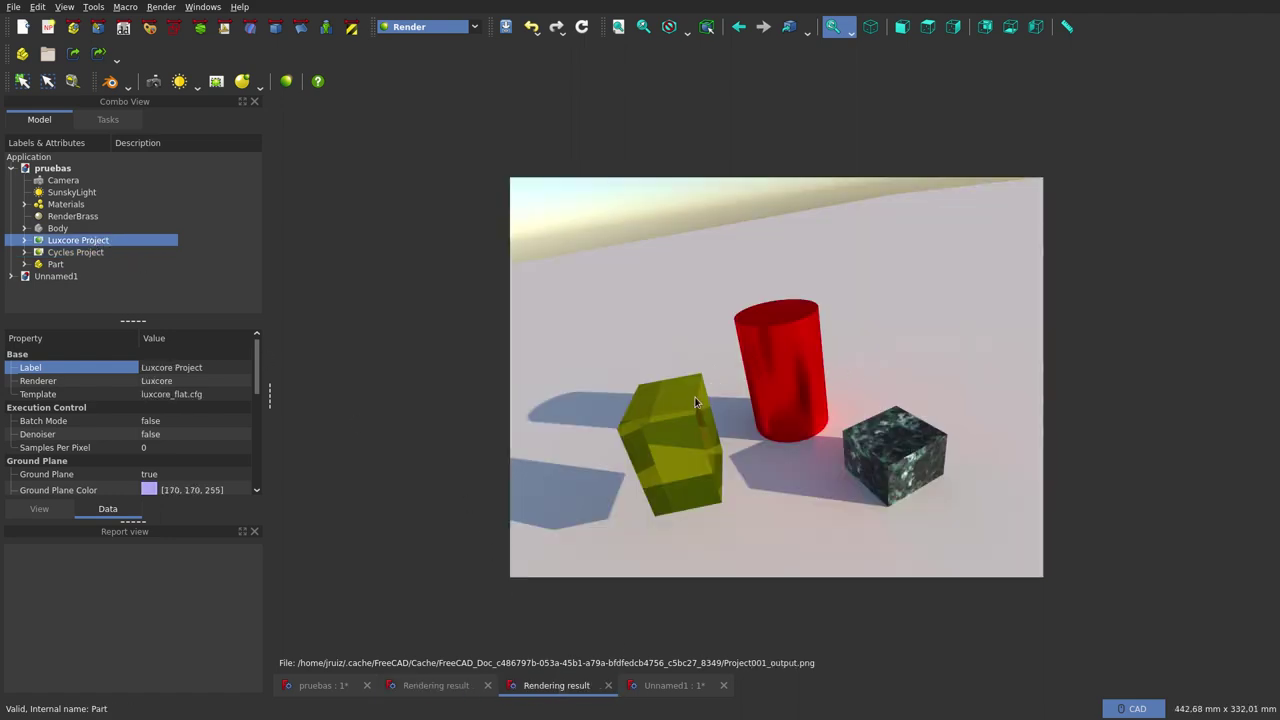
click(86, 256)
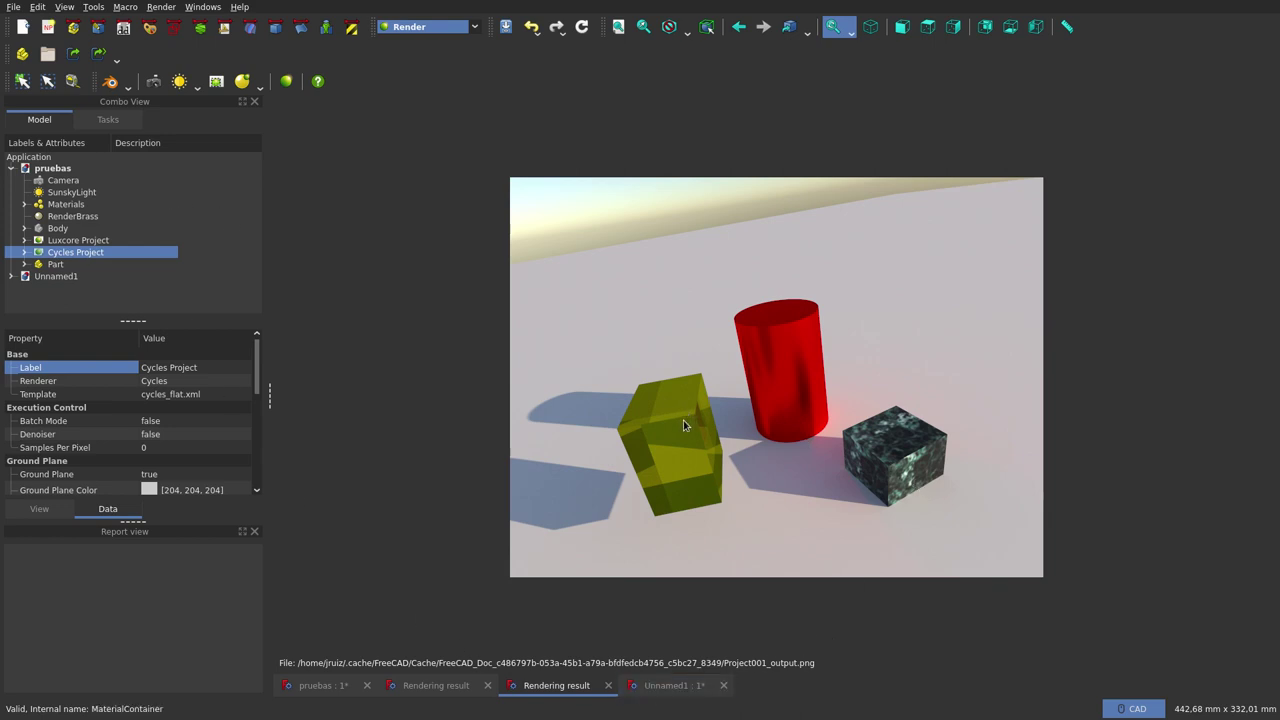
click(338, 685)
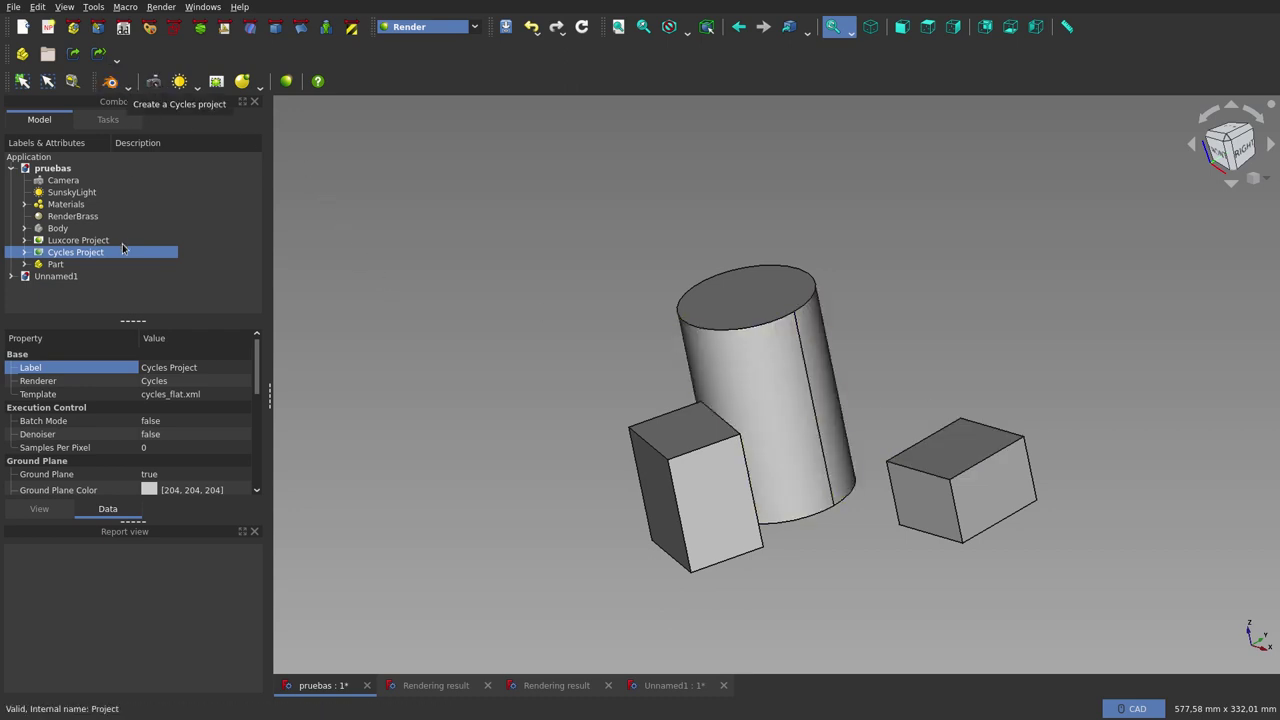
click(130, 89)
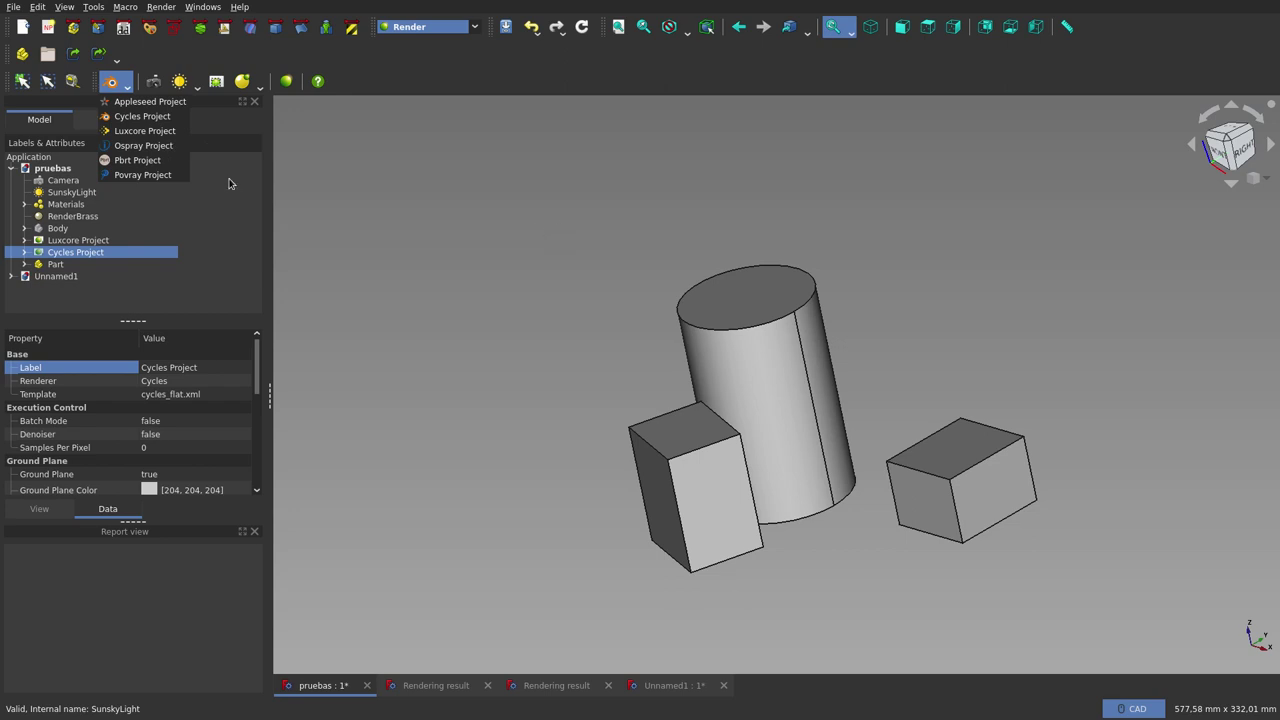
click(429, 185)
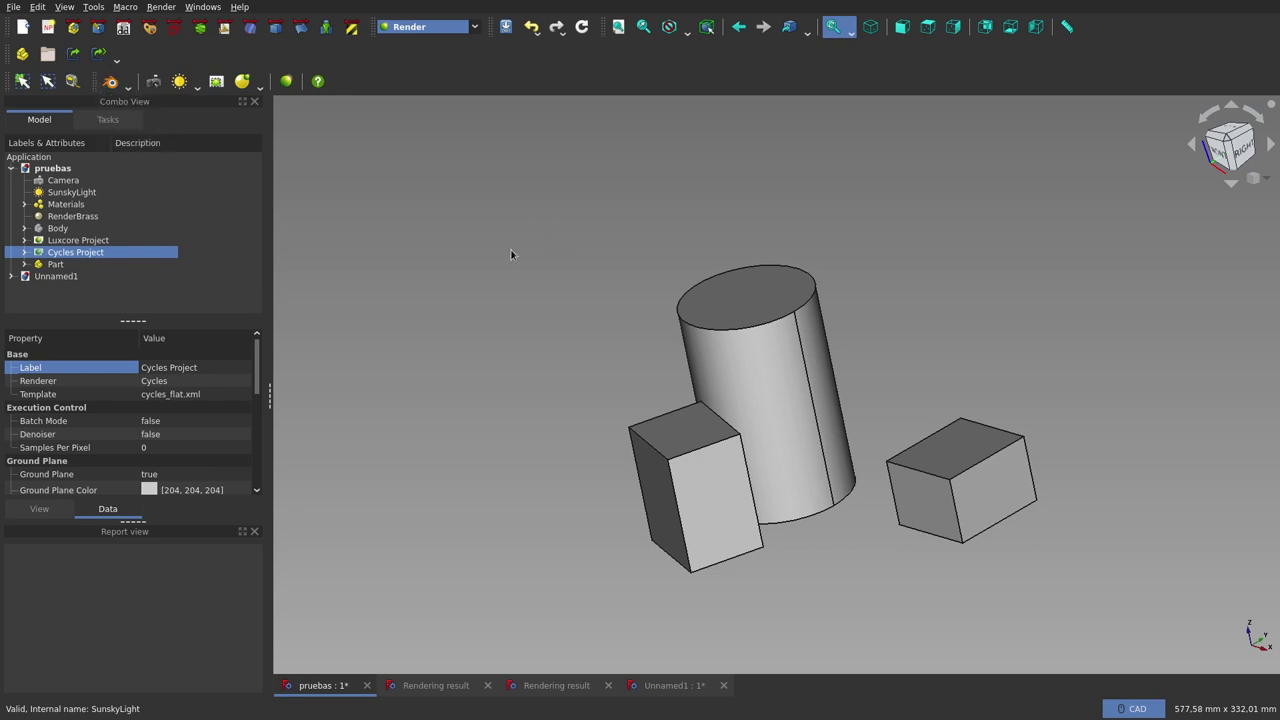
- Compare both rendering results, then return to pruebas and select the Luxcore Project
click(445, 688)
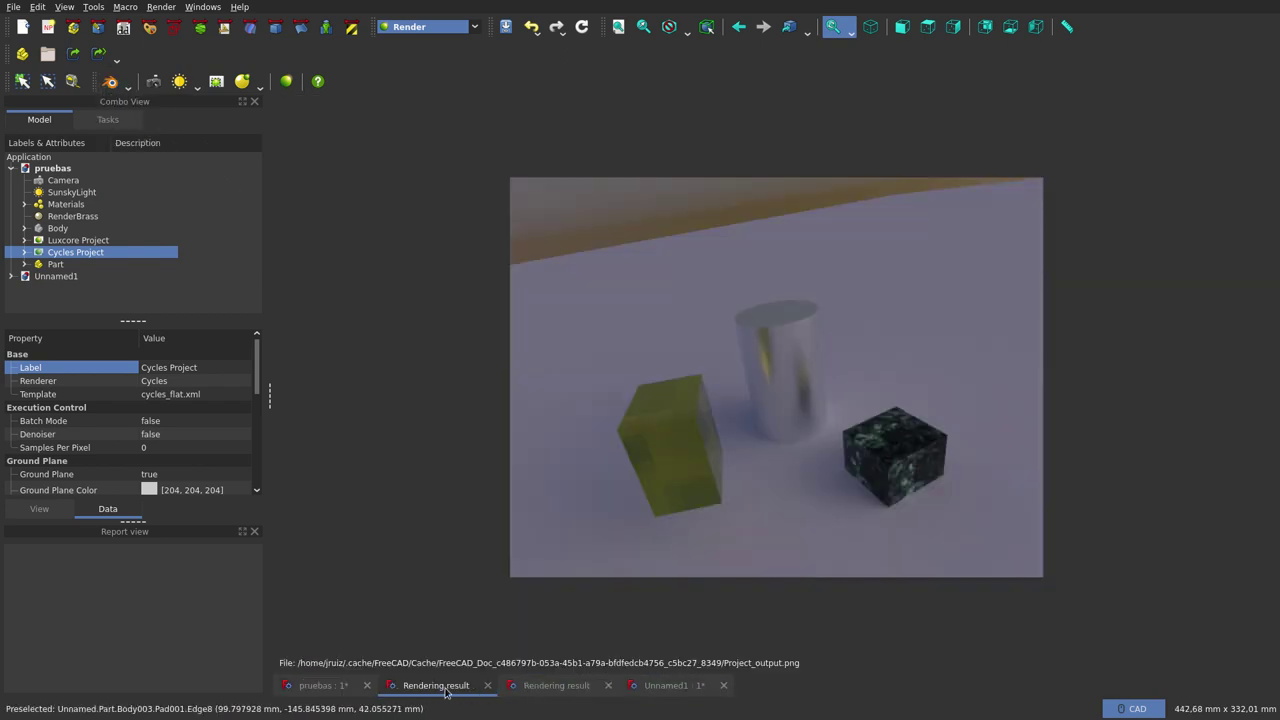
click(546, 688)
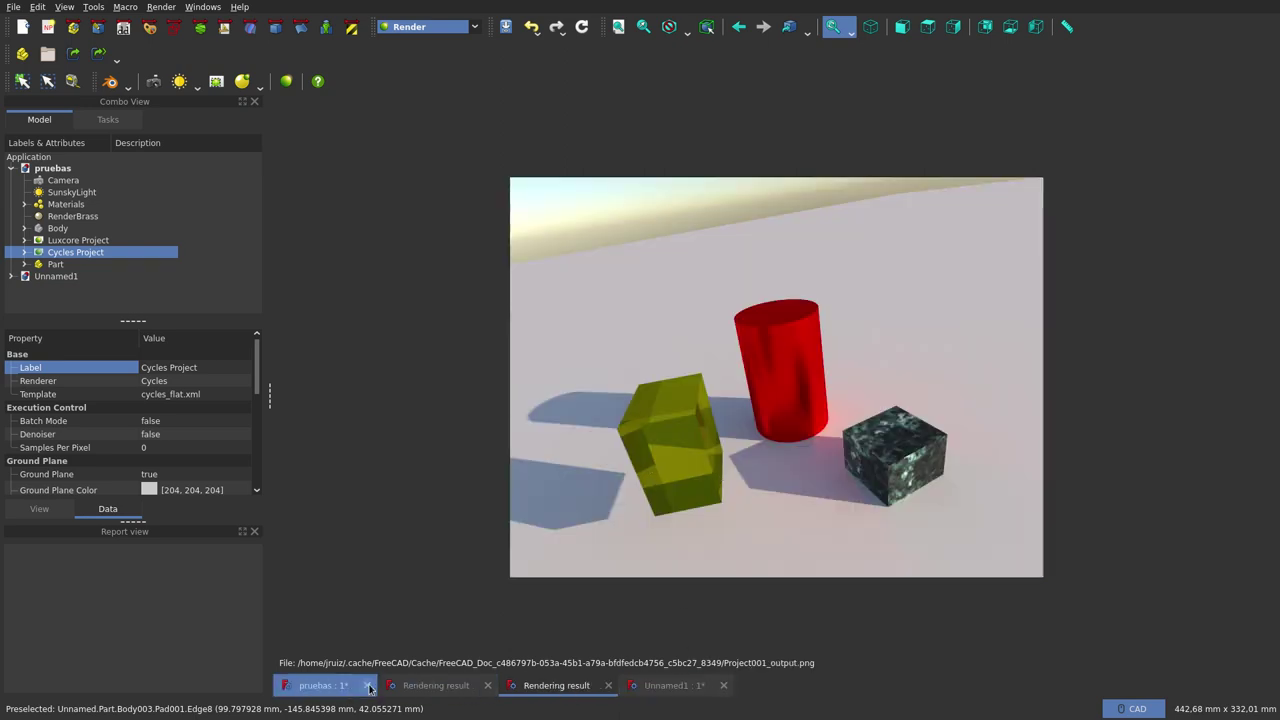
click(326, 686)
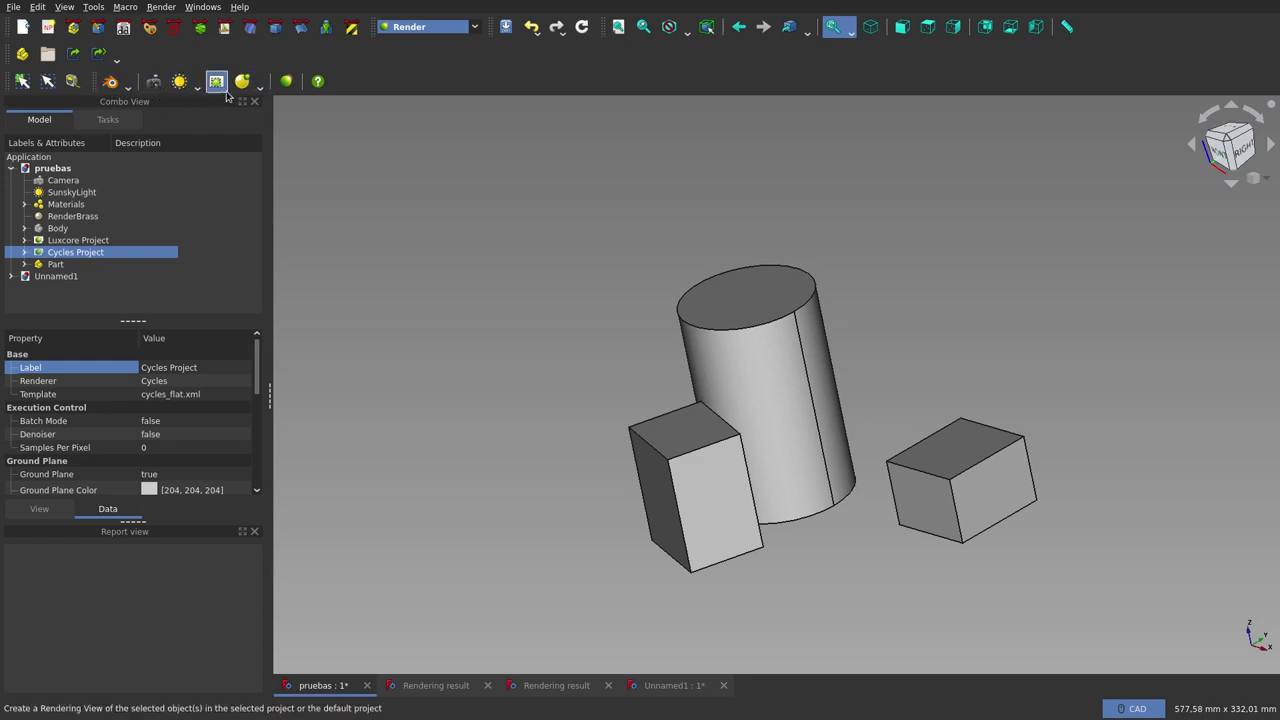
click(80, 240)
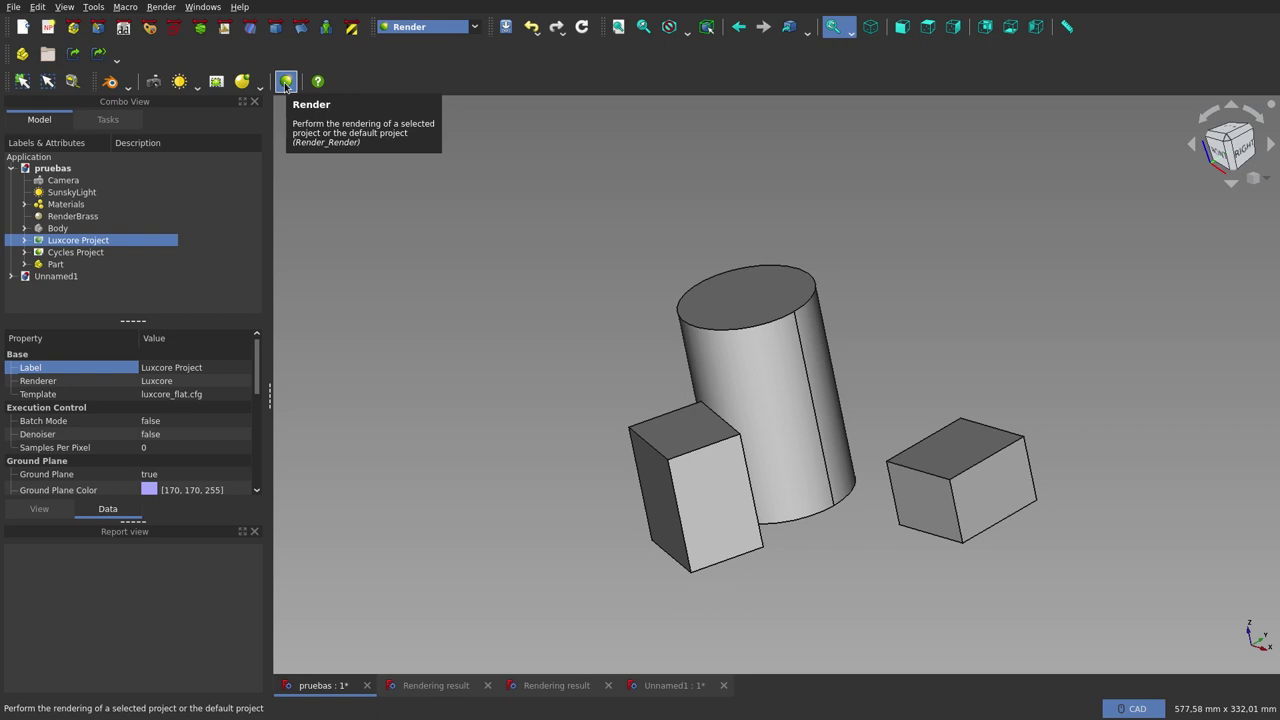
- Render the Luxcore Project into a result tab, then again in the LuxCore UI window
click(286, 82)
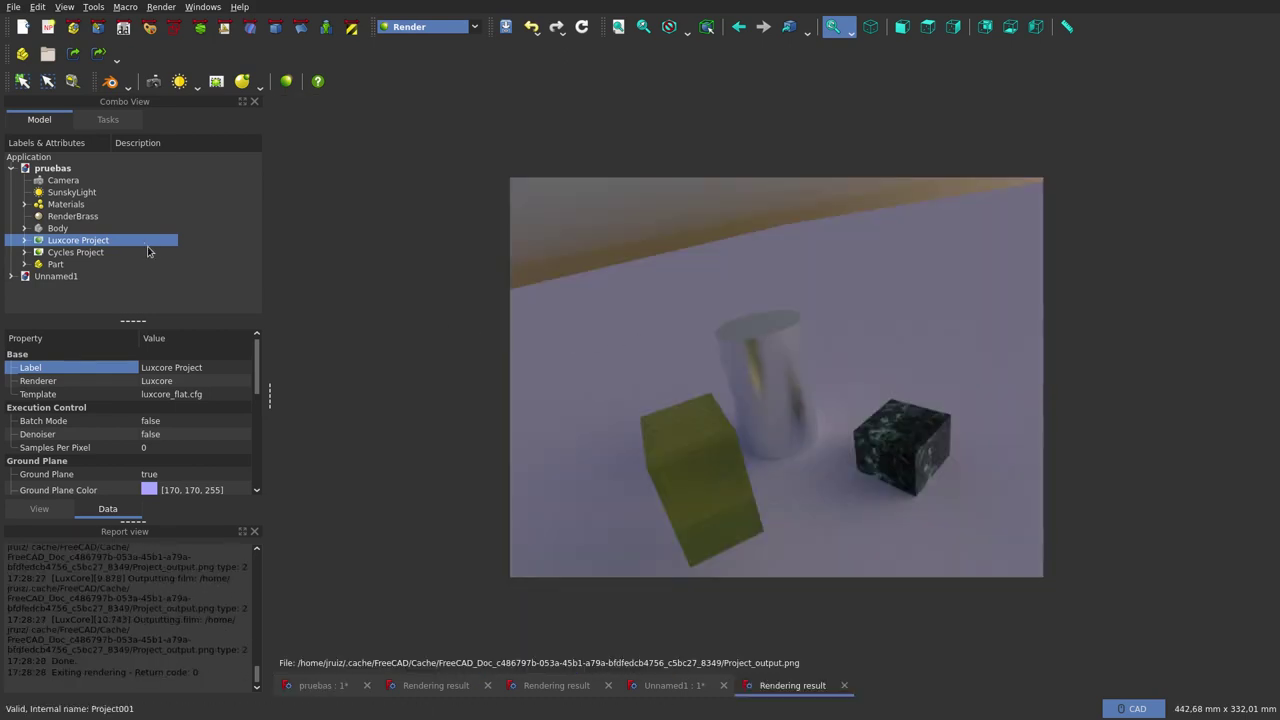
click(285, 82)
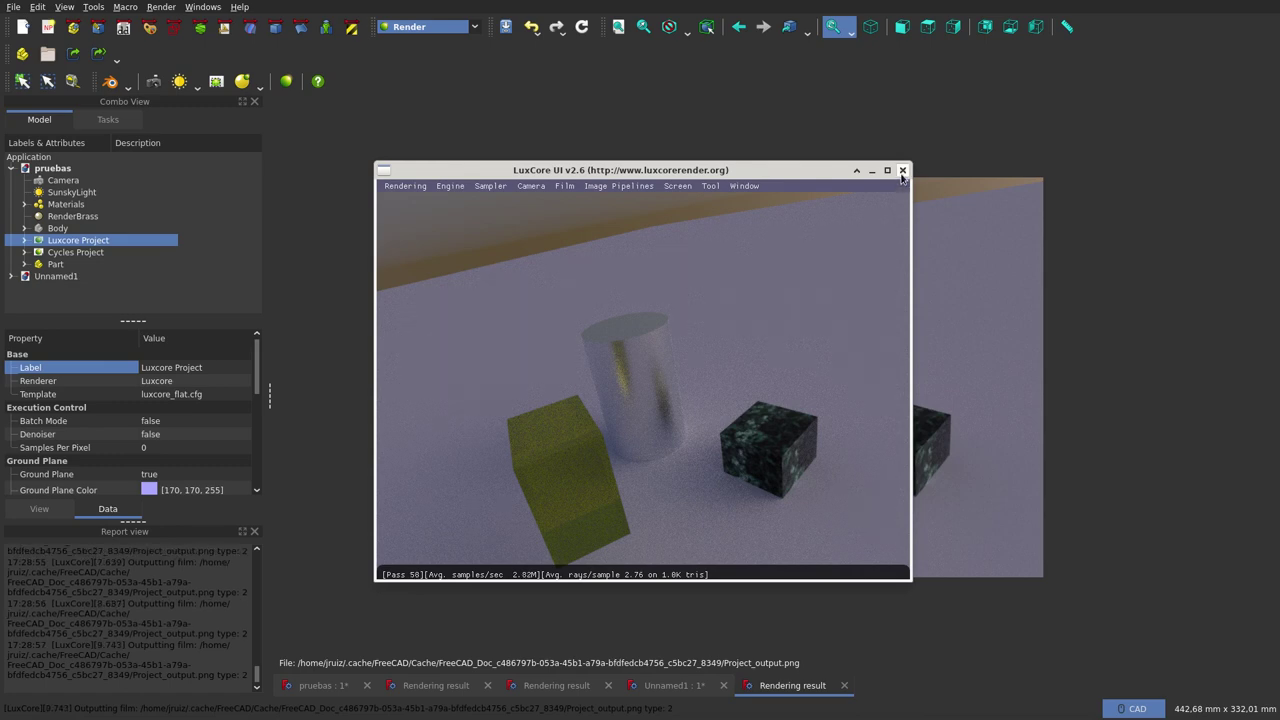
- Finish the LuxCore render, then view the second, newest and first rendering results
click(901, 171)
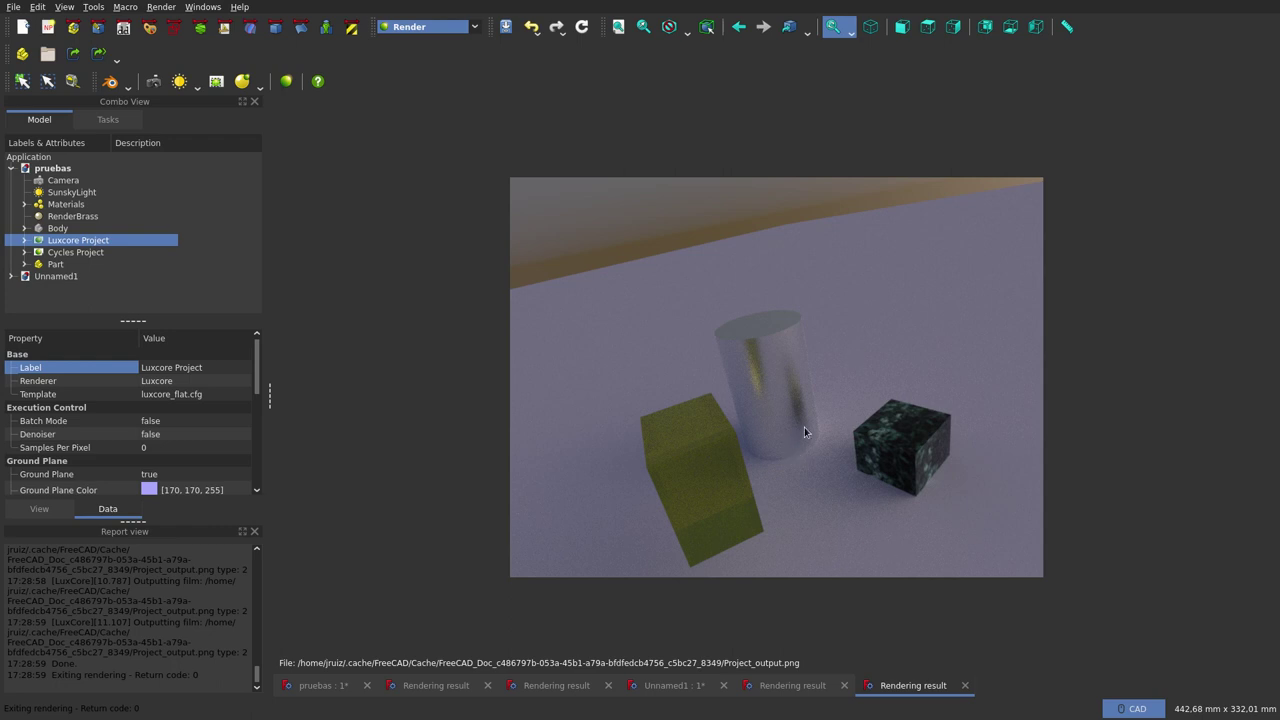
click(428, 686)
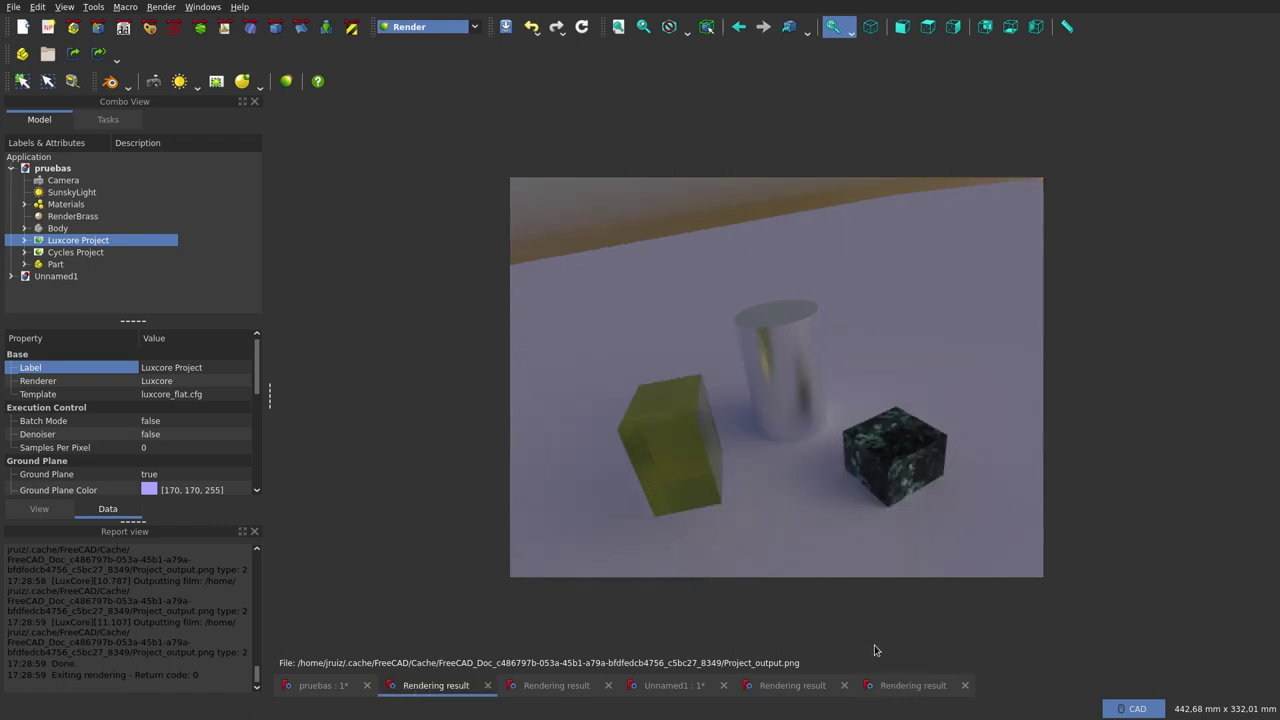
click(914, 686)
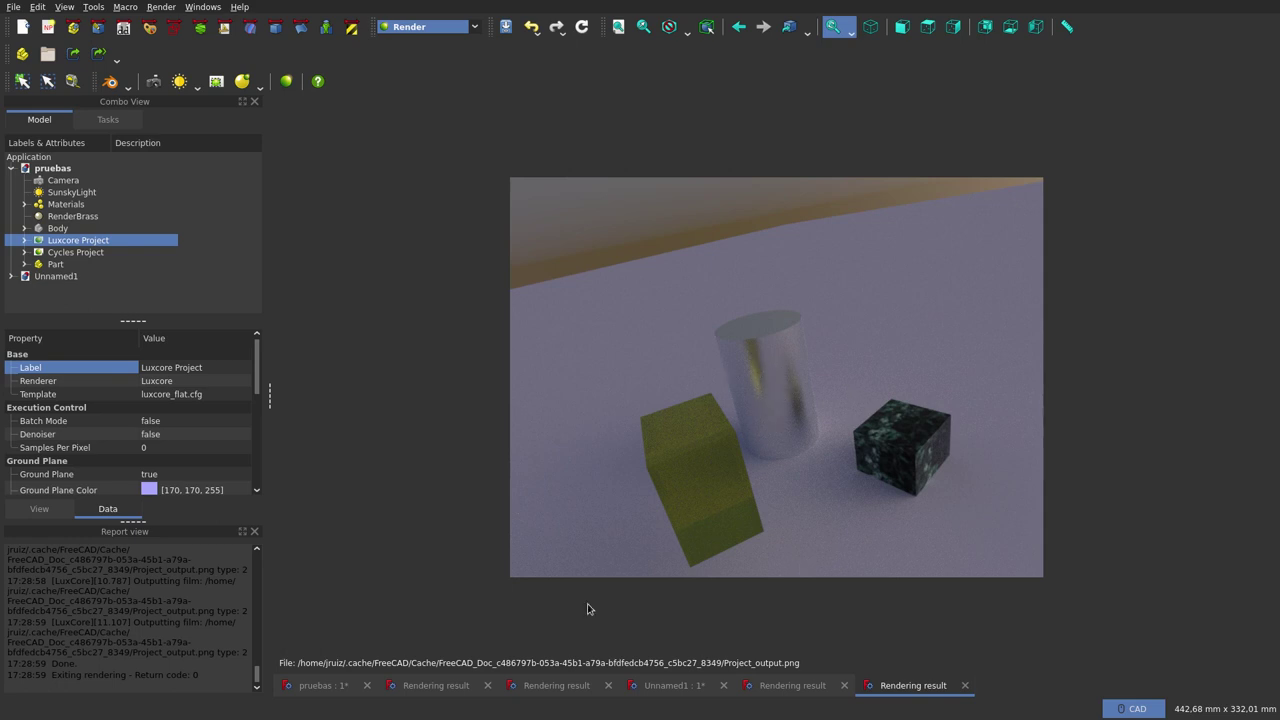
click(416, 687)
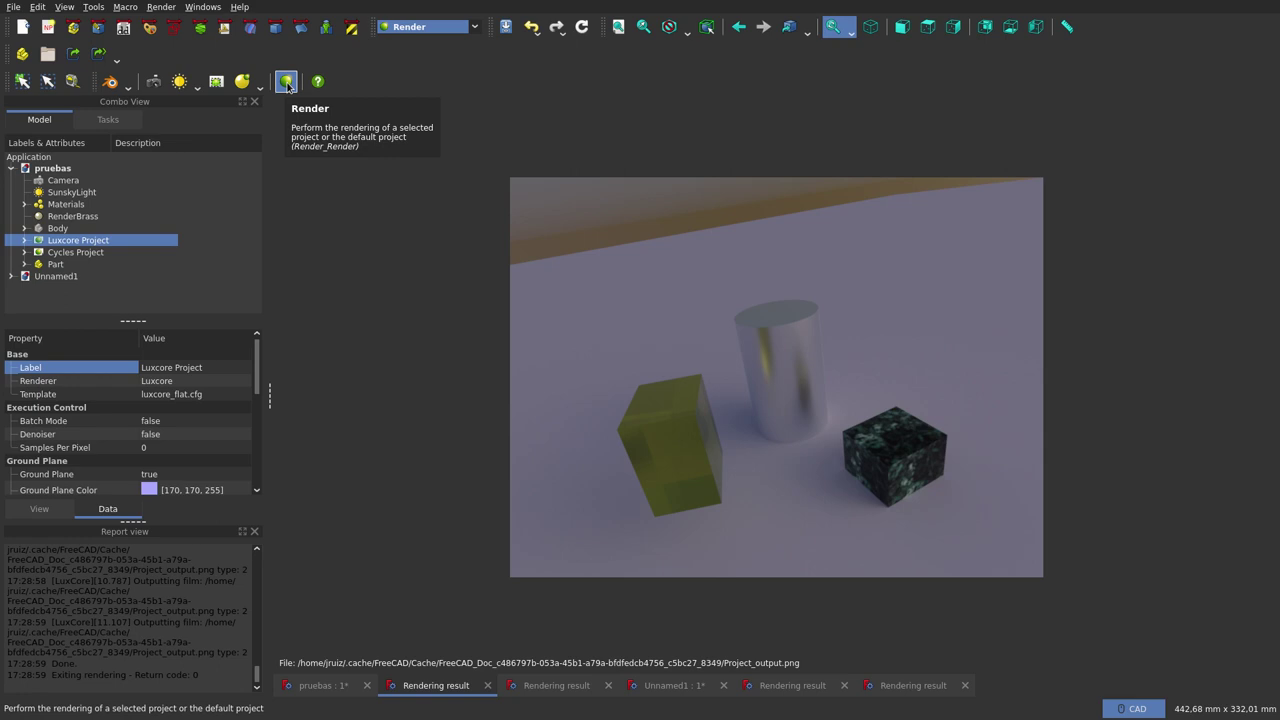
- Render the Luxcore Project again and close LuxCore UI to keep the new result
click(287, 82)
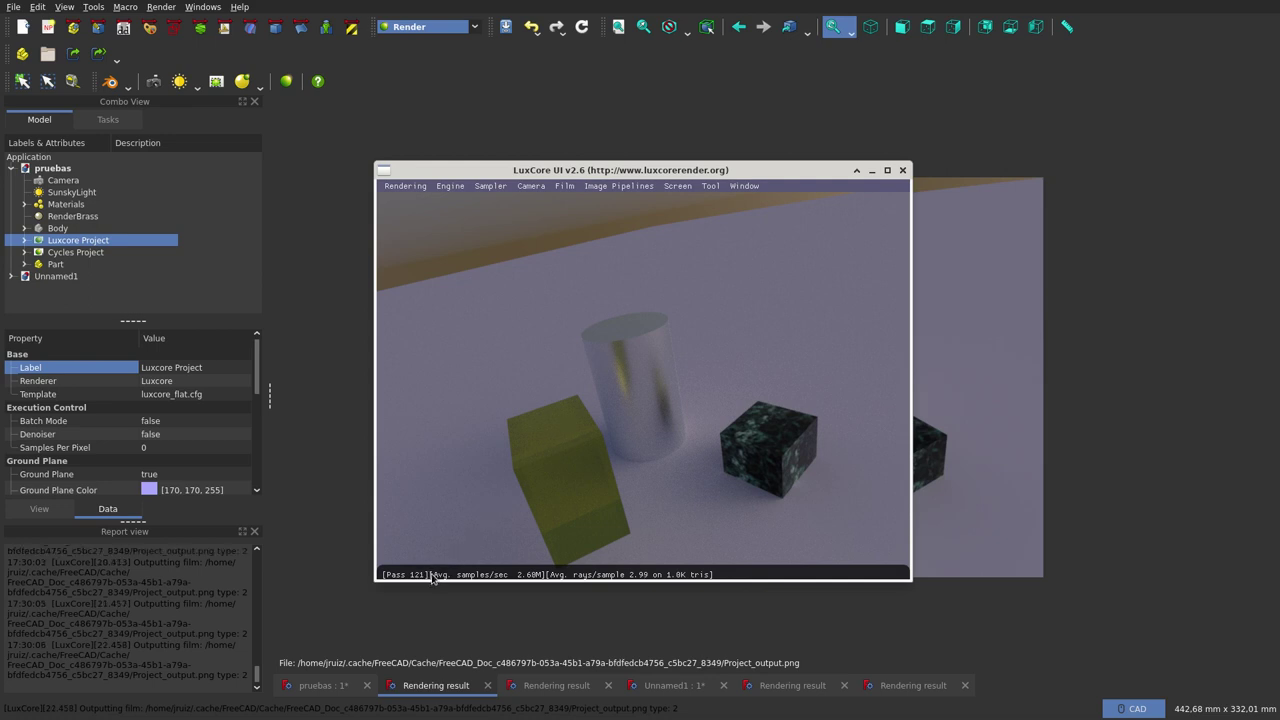
click(902, 170)
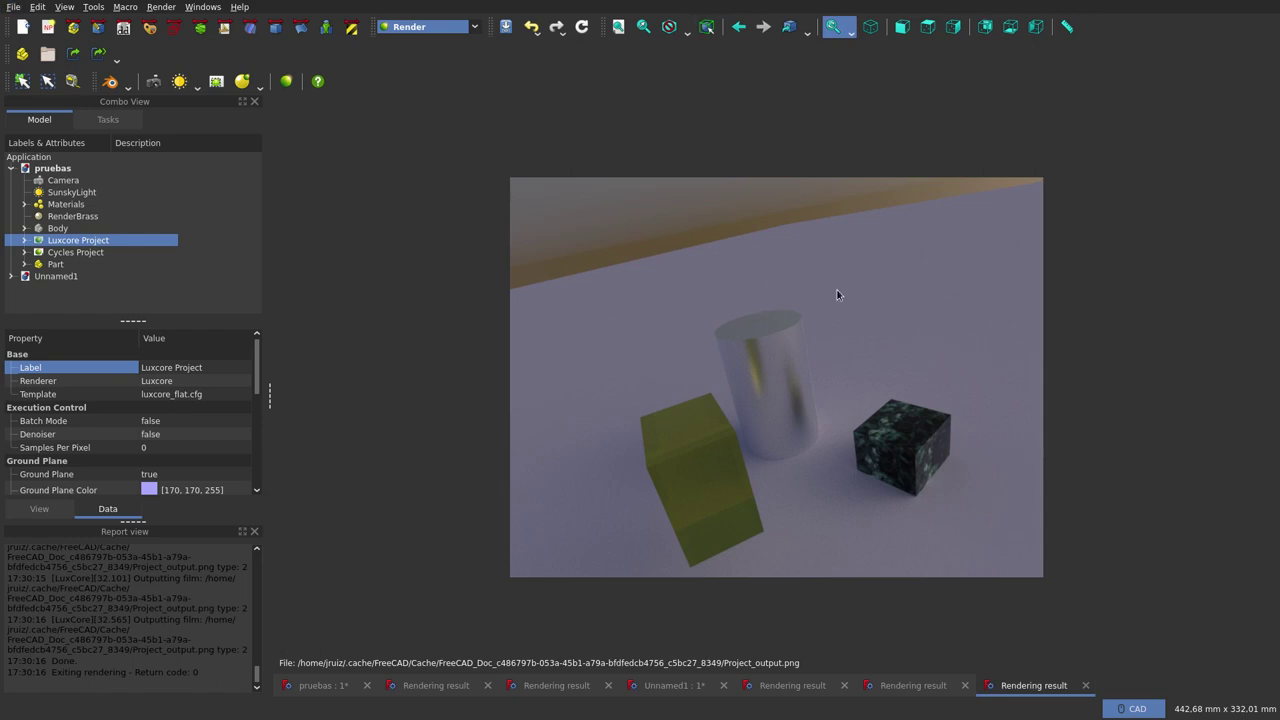
- Select the Cycles Project, clear the Report view log, and render it with Cycles
click(84, 256)
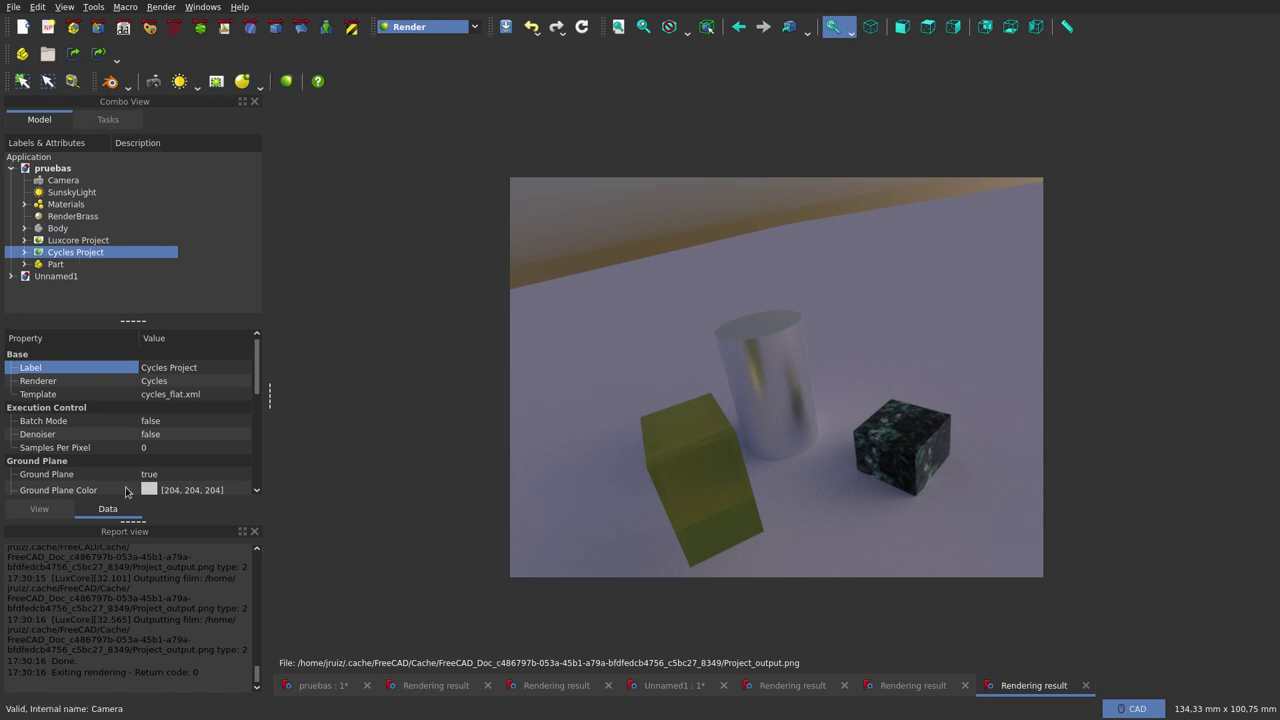
right_click(89, 599)
click(124, 678)
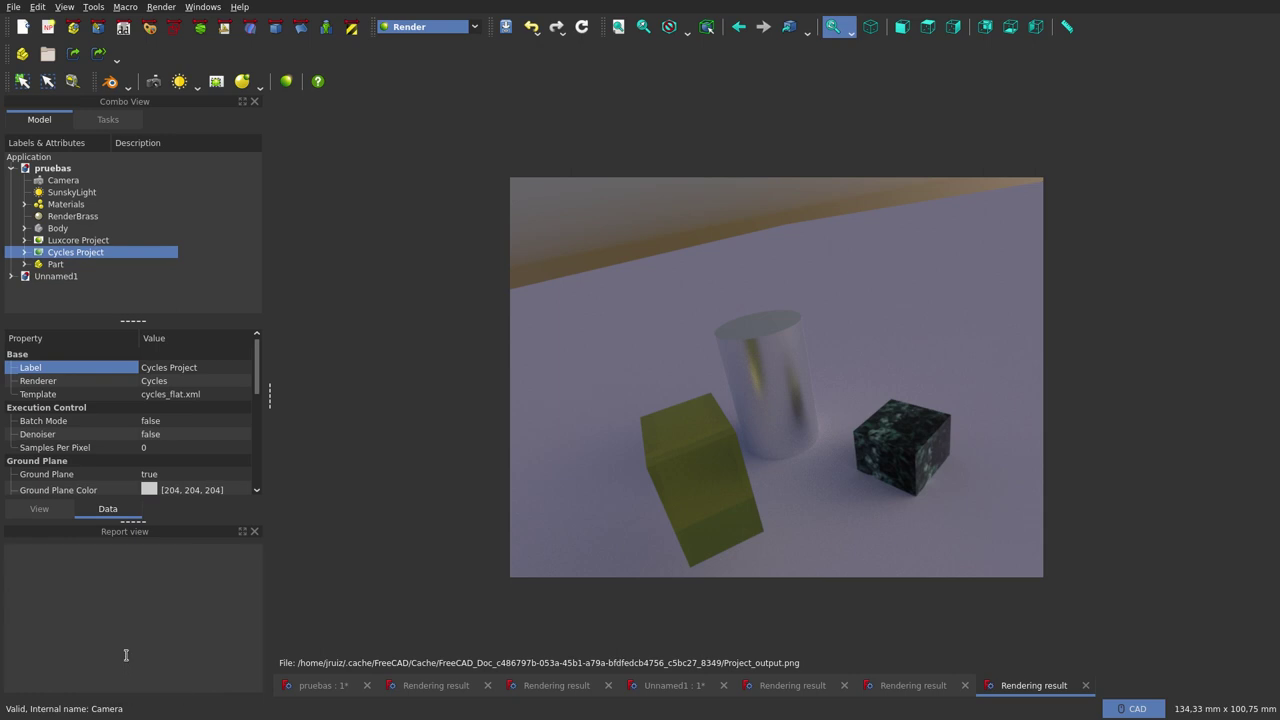
click(285, 84)
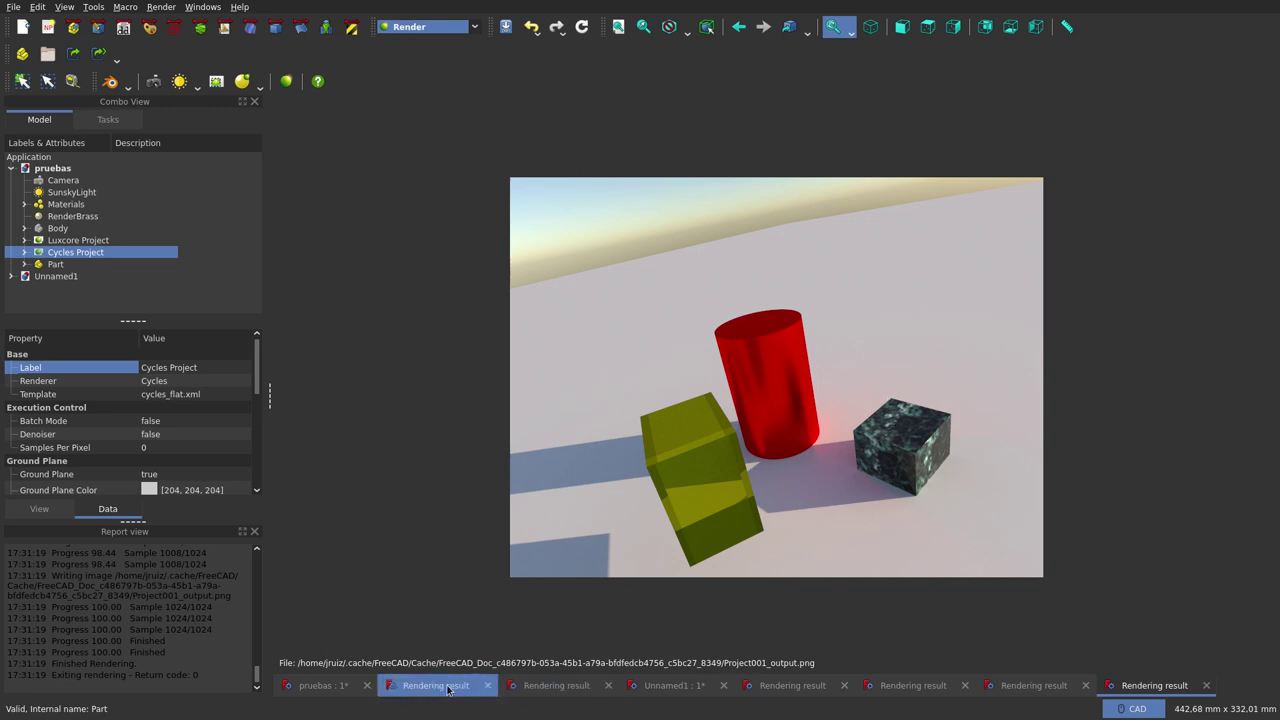
click(484, 685)
click(520, 688)
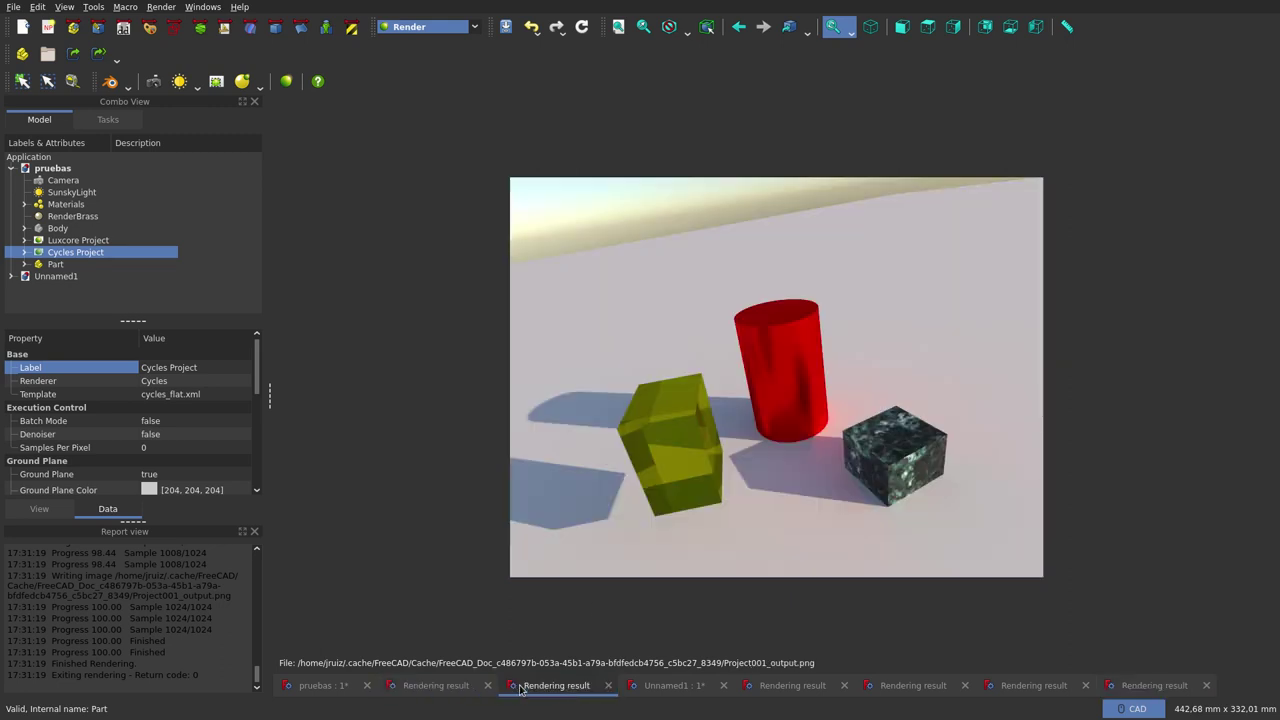
click(645, 688)
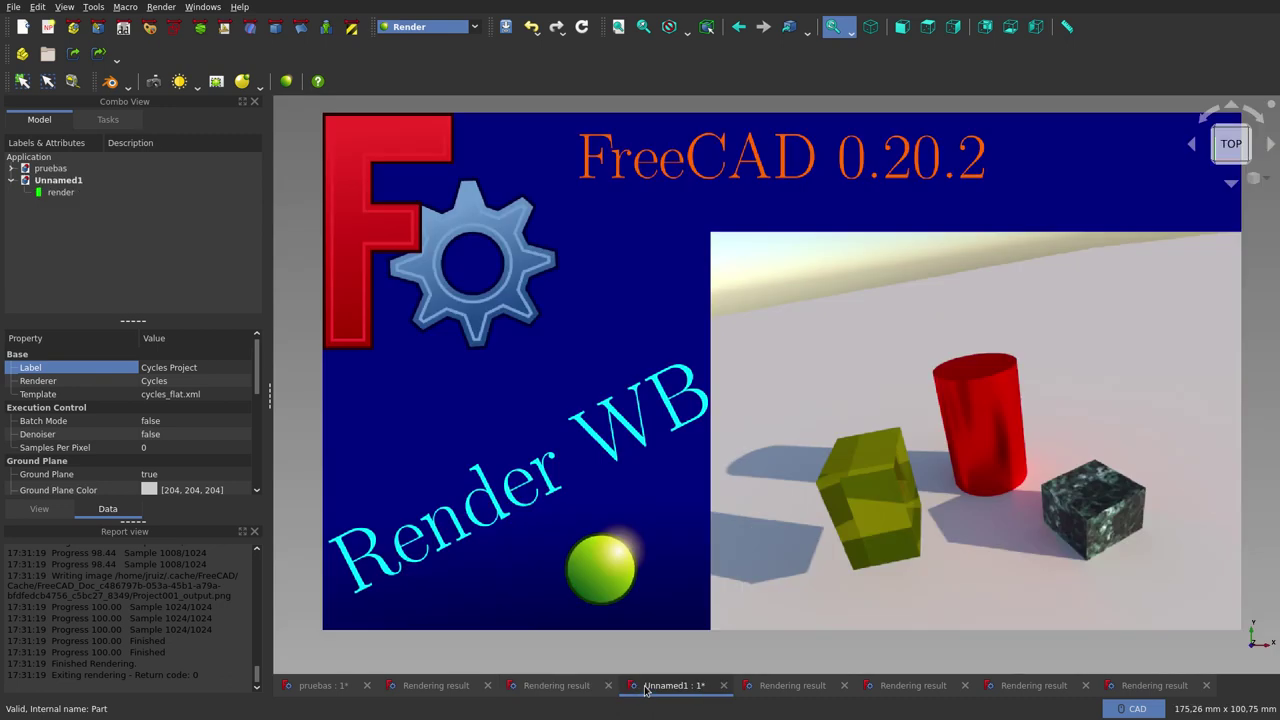
click(766, 687)
click(913, 688)
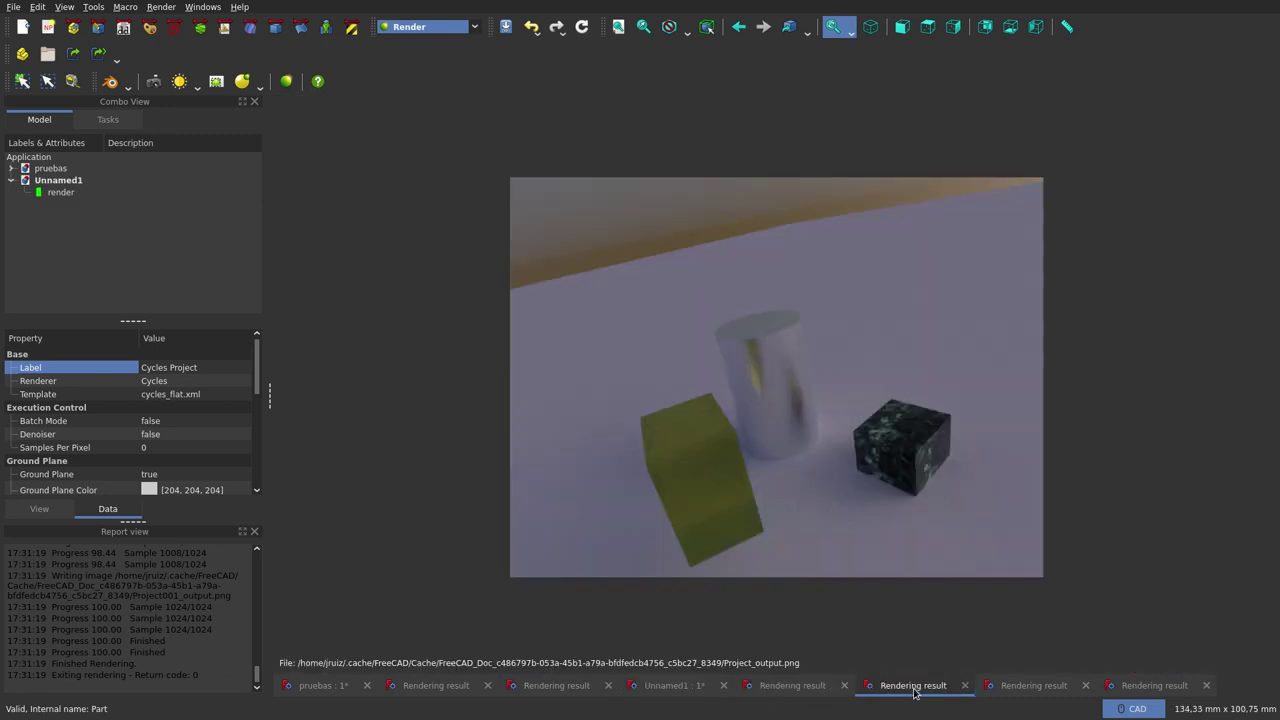
click(1014, 689)
click(1112, 688)
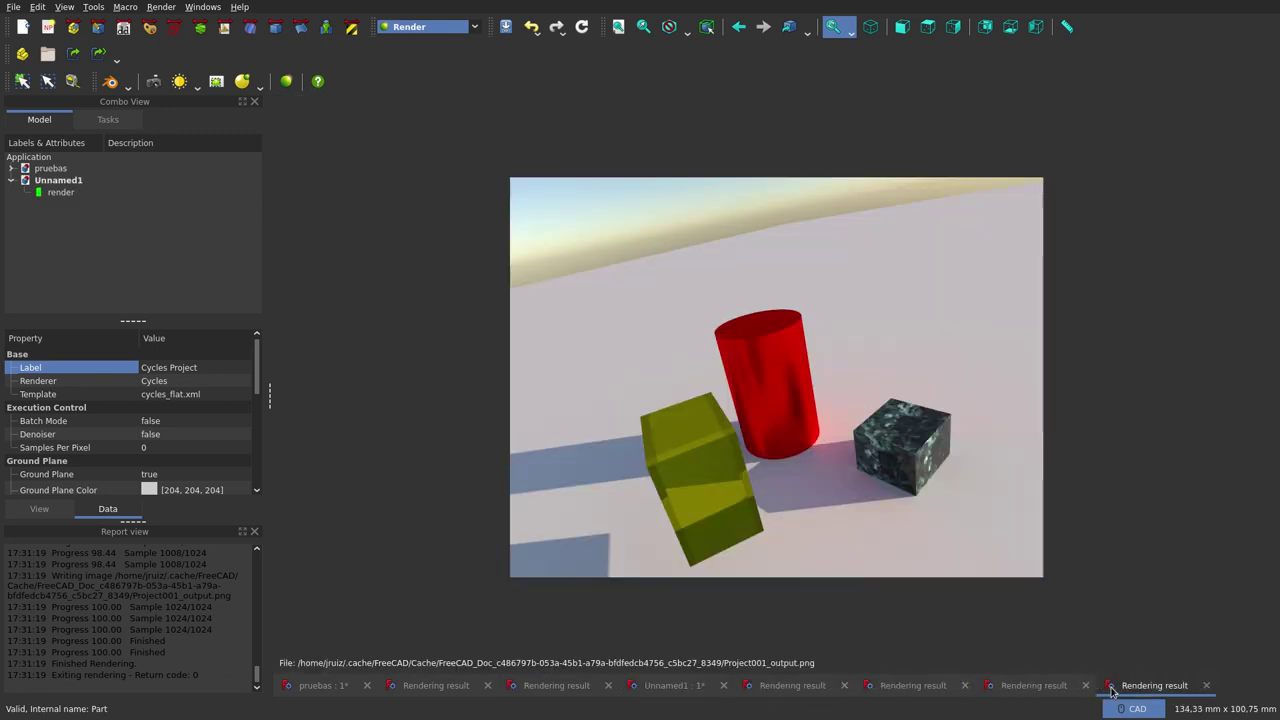